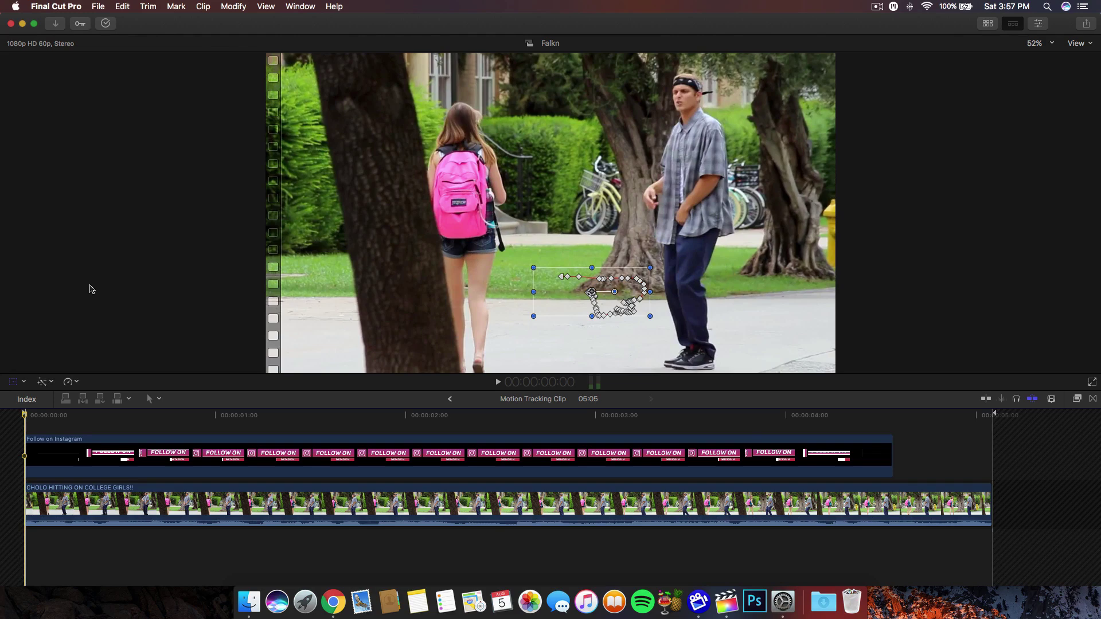
# View the ThatWasEpic YouTube channel in Chrome and return to Final Cut Pro
pyautogui.click(334, 601)
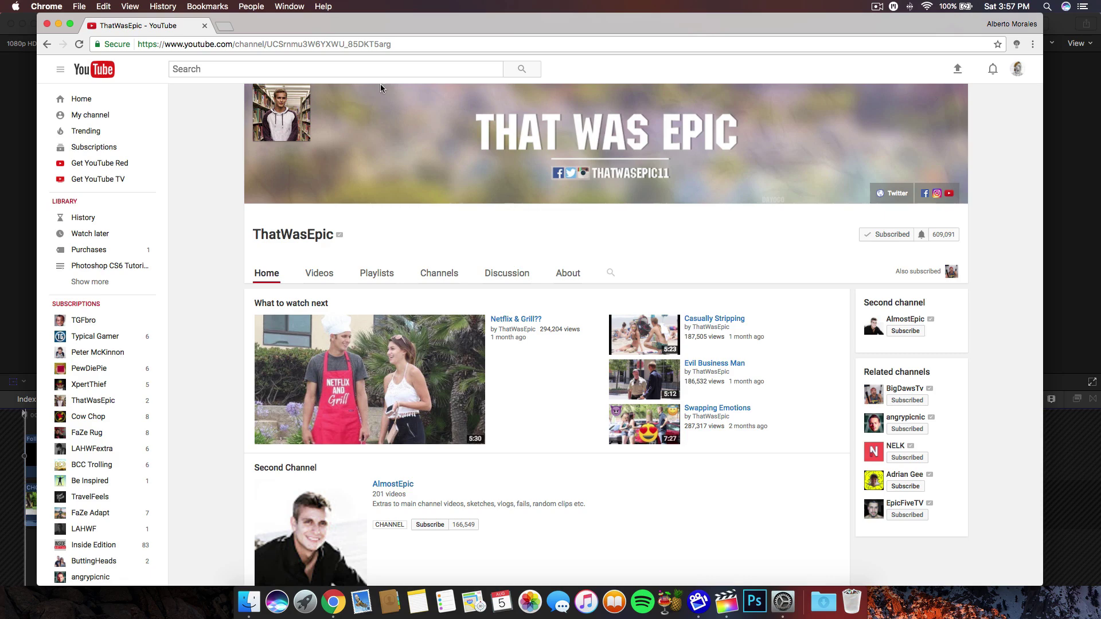
pyautogui.click(30, 130)
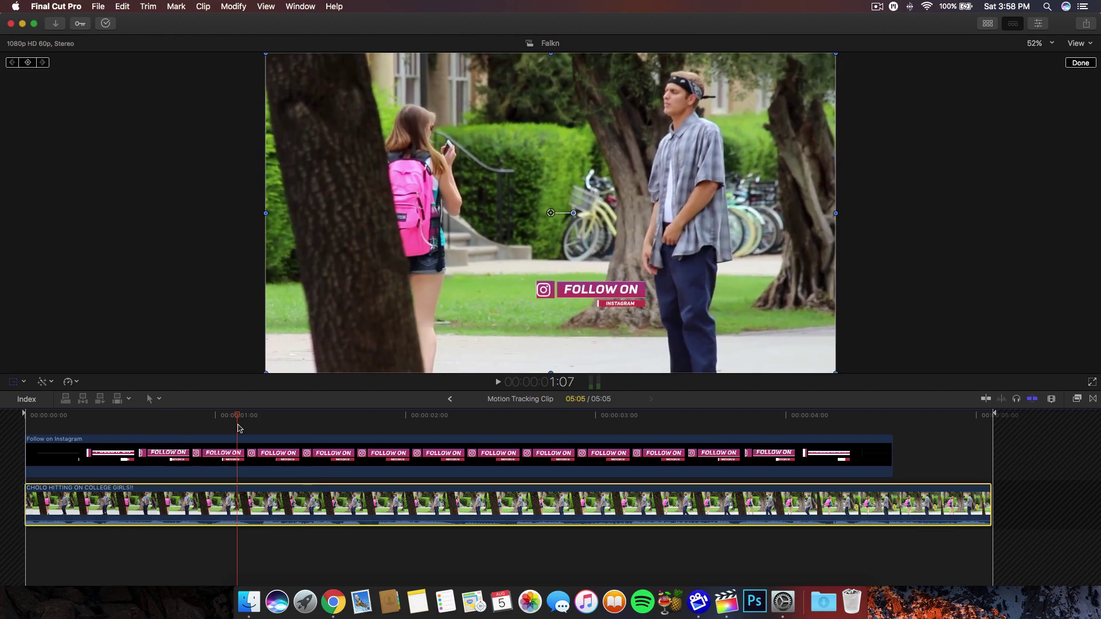
# Scrub through the timeline to examine how the keyframed Follow on Instagram graphic moves with the footage
pyautogui.click(246, 456)
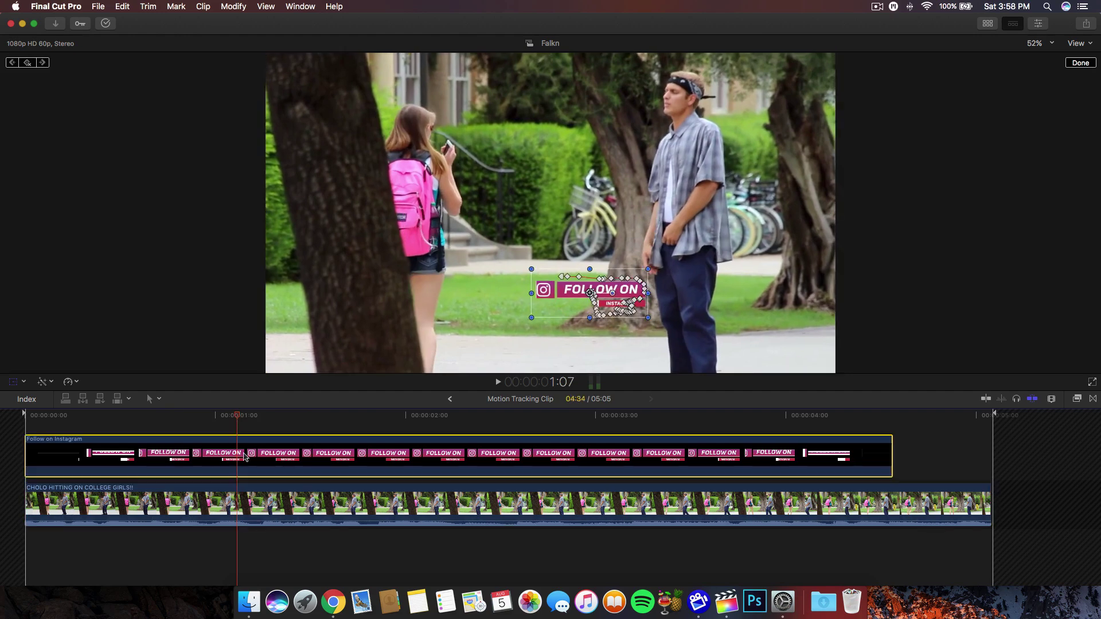
pyautogui.hscroll(1, 241, 453)
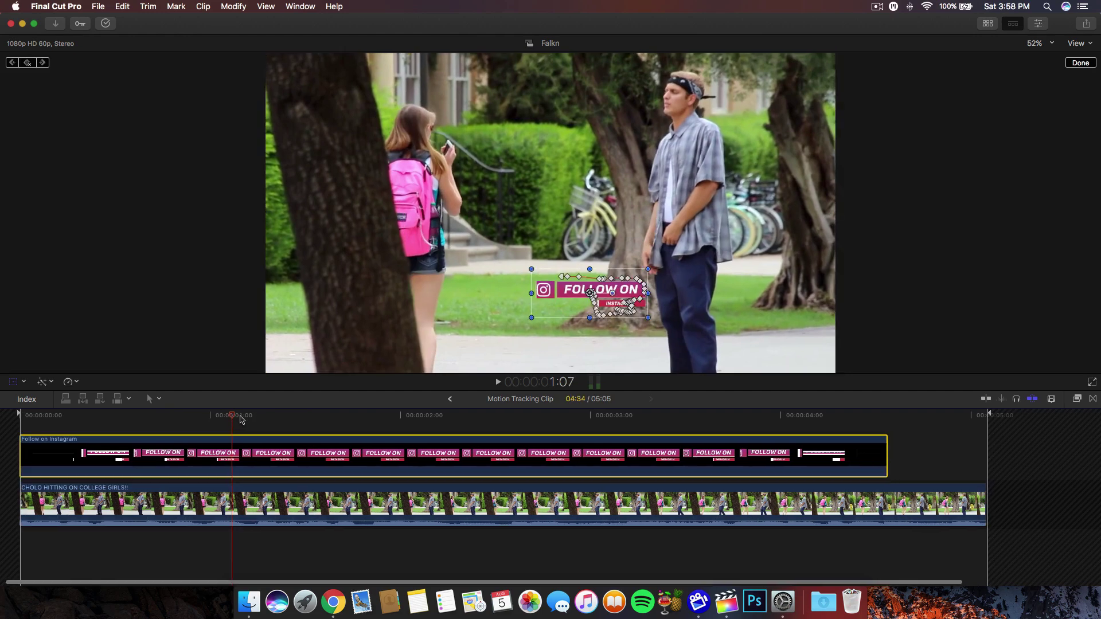
pyautogui.moveTo(233, 417); pyautogui.dragTo(291, 424)
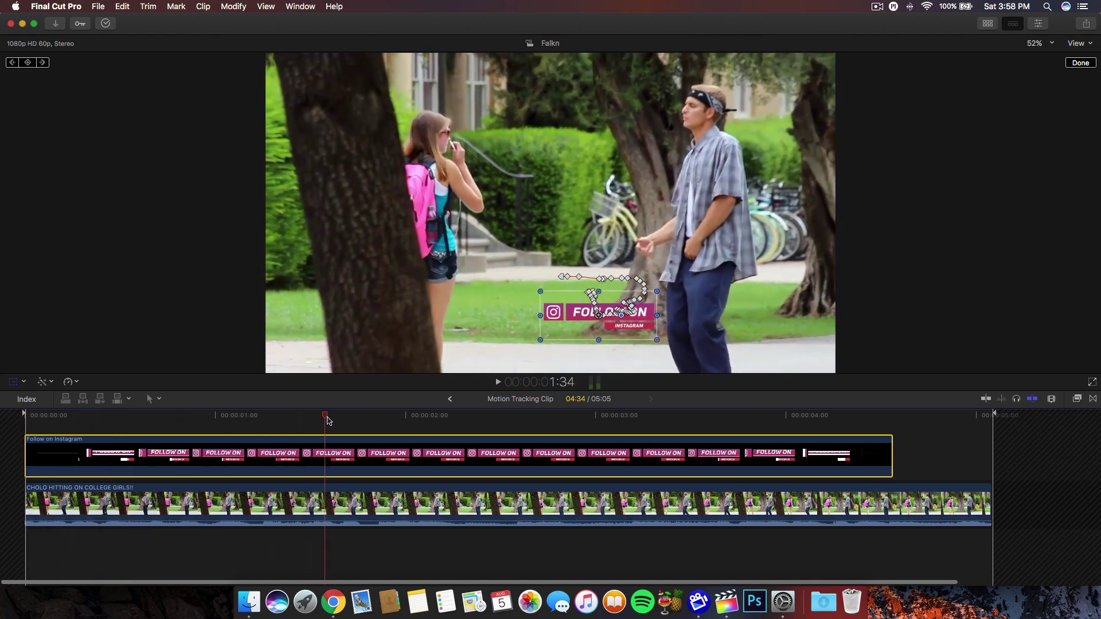
pyautogui.click(279, 416)
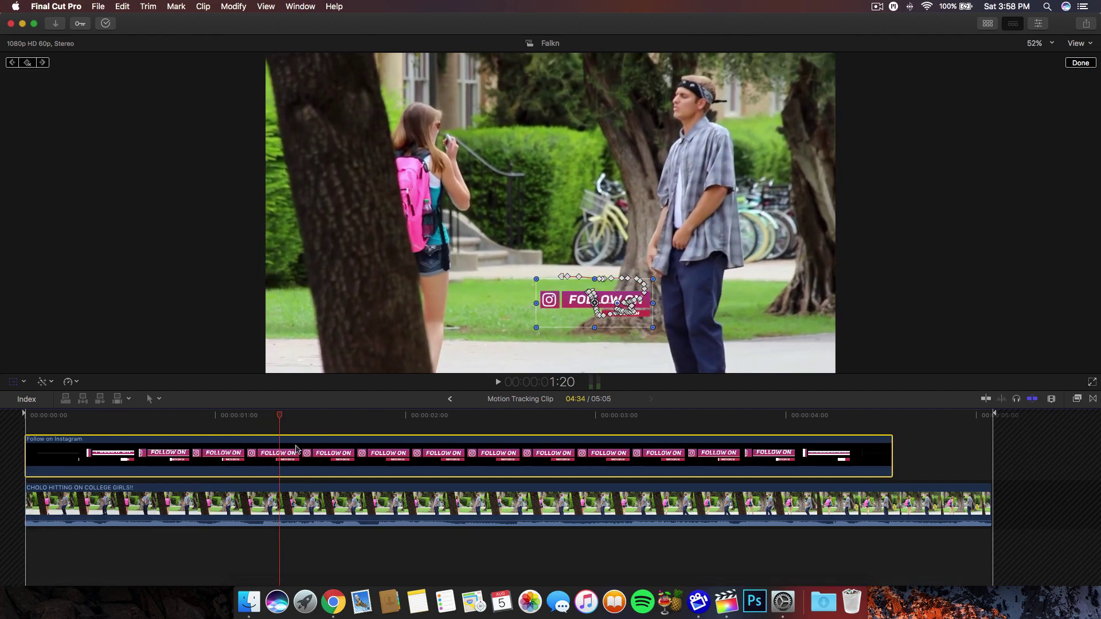
pyautogui.click(23, 415)
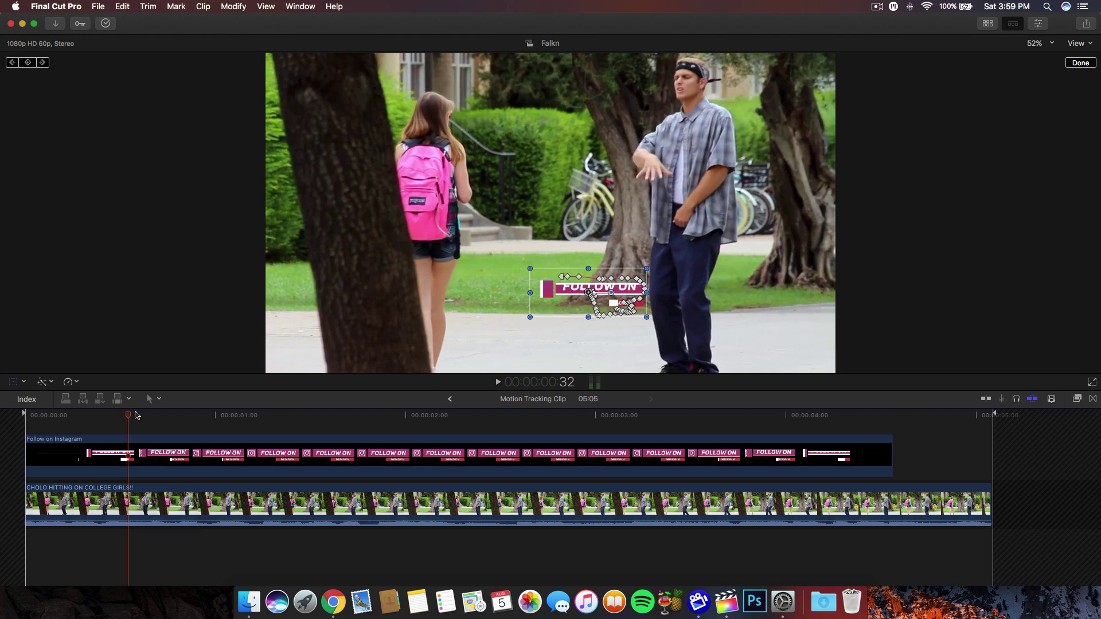
pyautogui.click(23, 416)
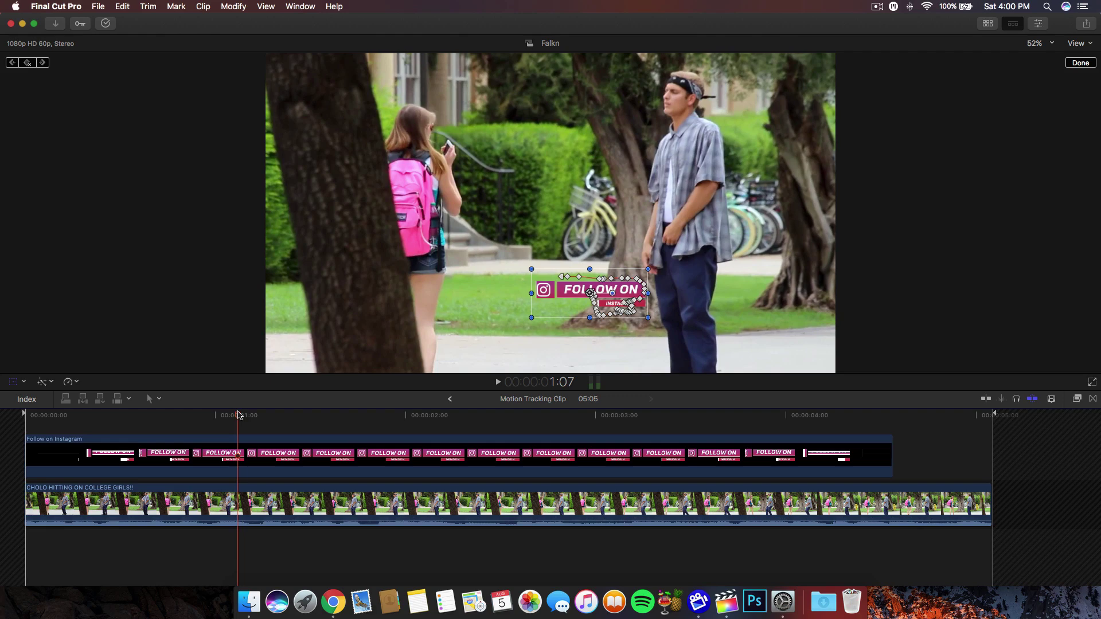
pyautogui.moveTo(240, 415); pyautogui.dragTo(496, 409)
# Reset the position and scale of the Follow on Instagram clip in the inspector to clear its tracking keyframes
pyautogui.click(474, 451)
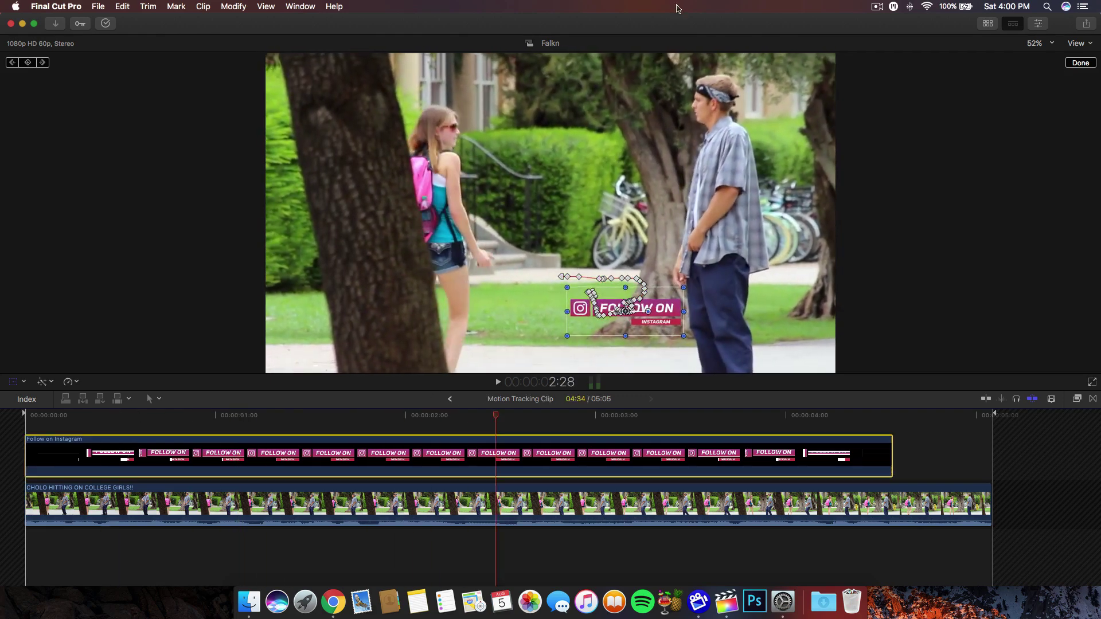
pyautogui.click(1039, 24)
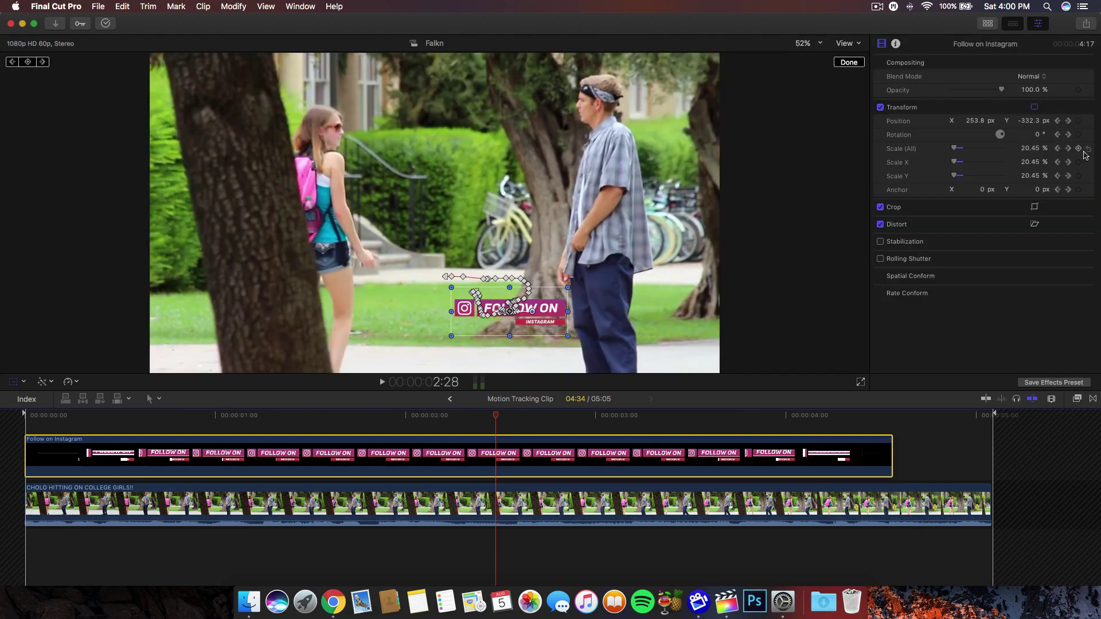
pyautogui.click(1088, 121)
pyautogui.click(1090, 148)
pyautogui.click(1038, 24)
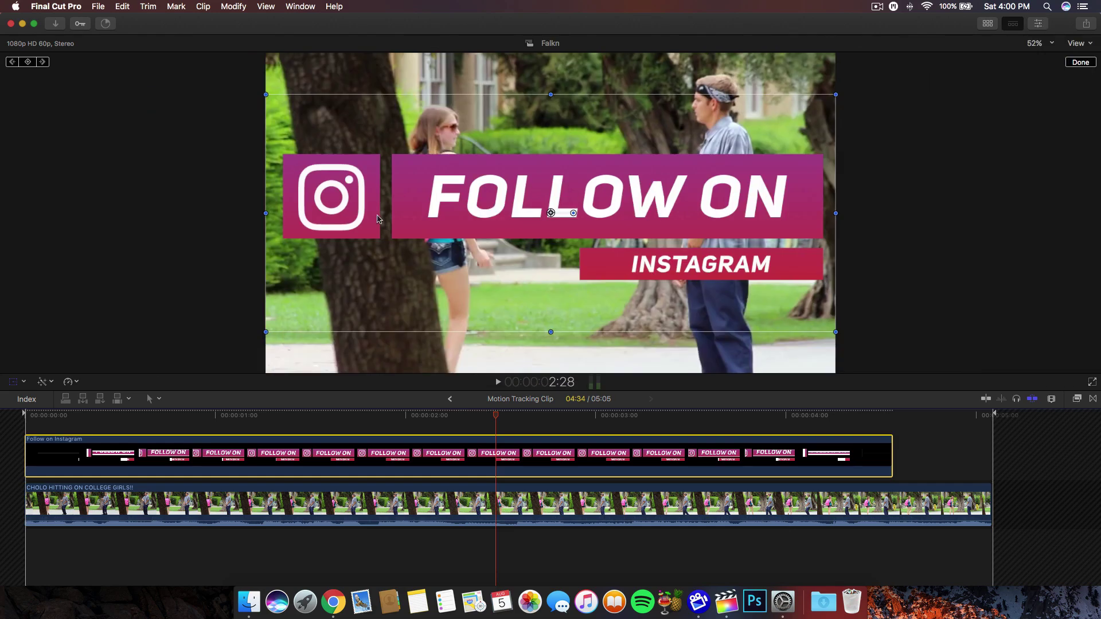
# Scale the Follow on Instagram graphic down proportionally and place it on the grass in front of the tree's base
pyautogui.click(332, 181)
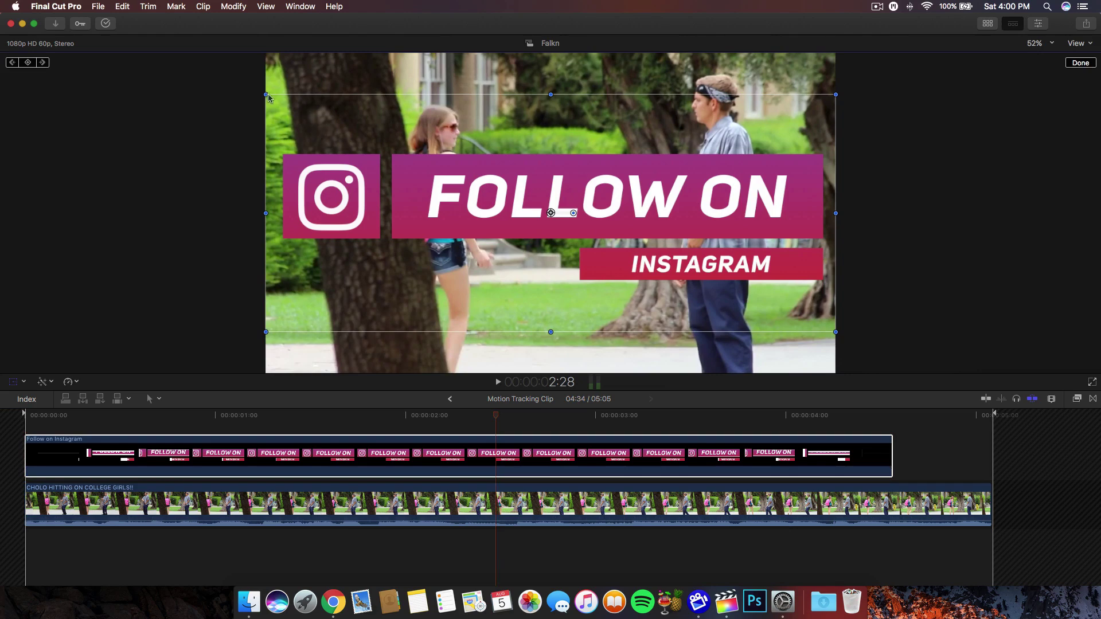
pyautogui.moveTo(266, 96); pyautogui.dragTo(436, 172)
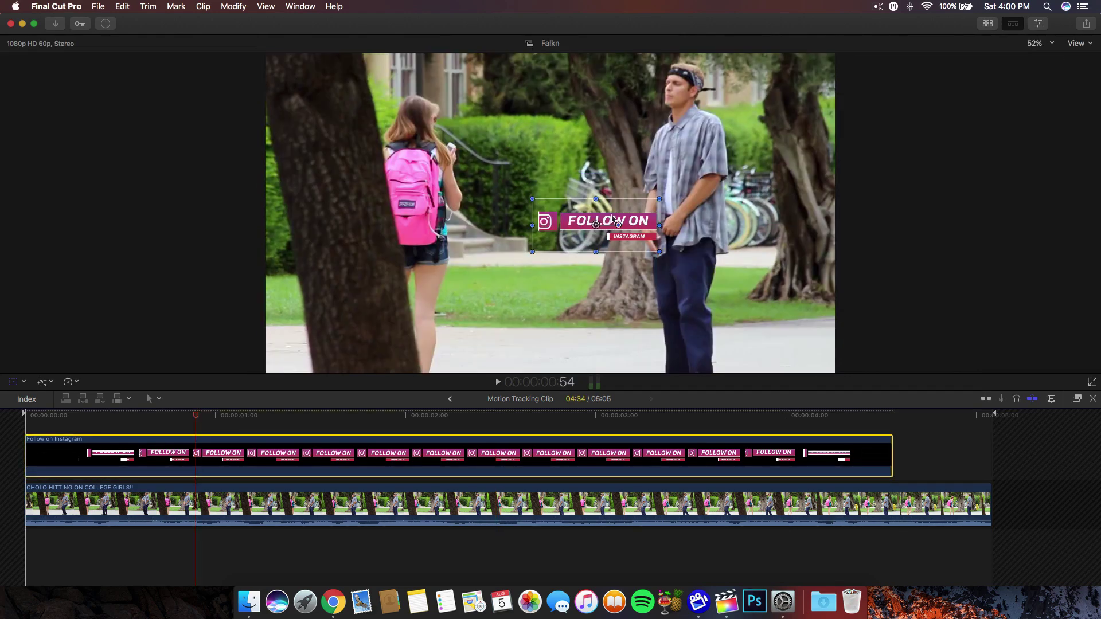
pyautogui.moveTo(597, 221); pyautogui.dragTo(590, 242)
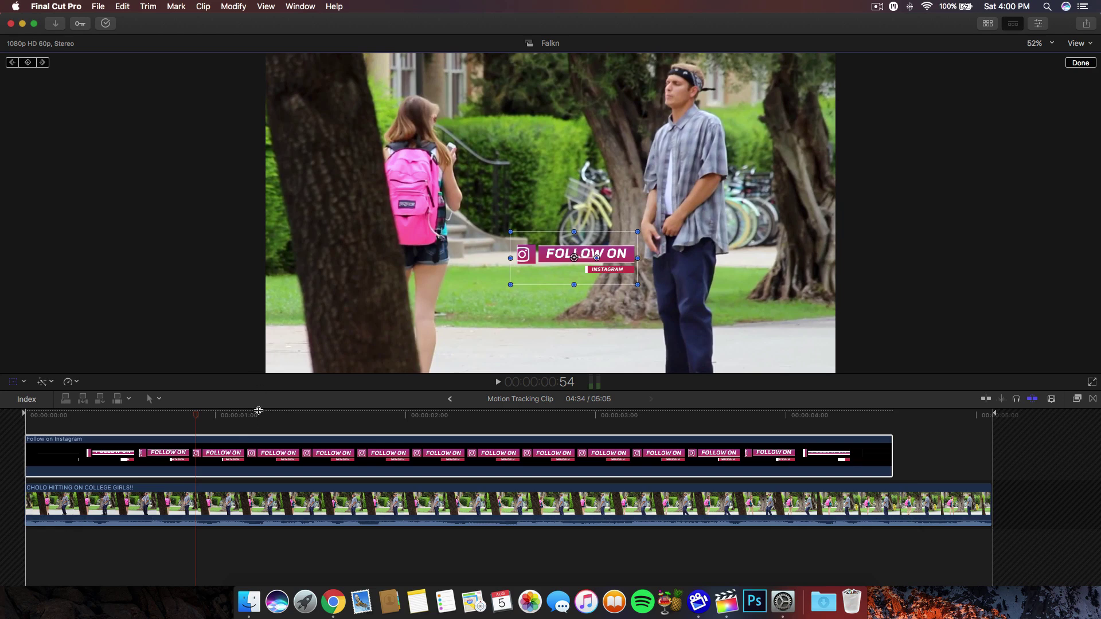
pyautogui.click(277, 415)
pyautogui.click(313, 415)
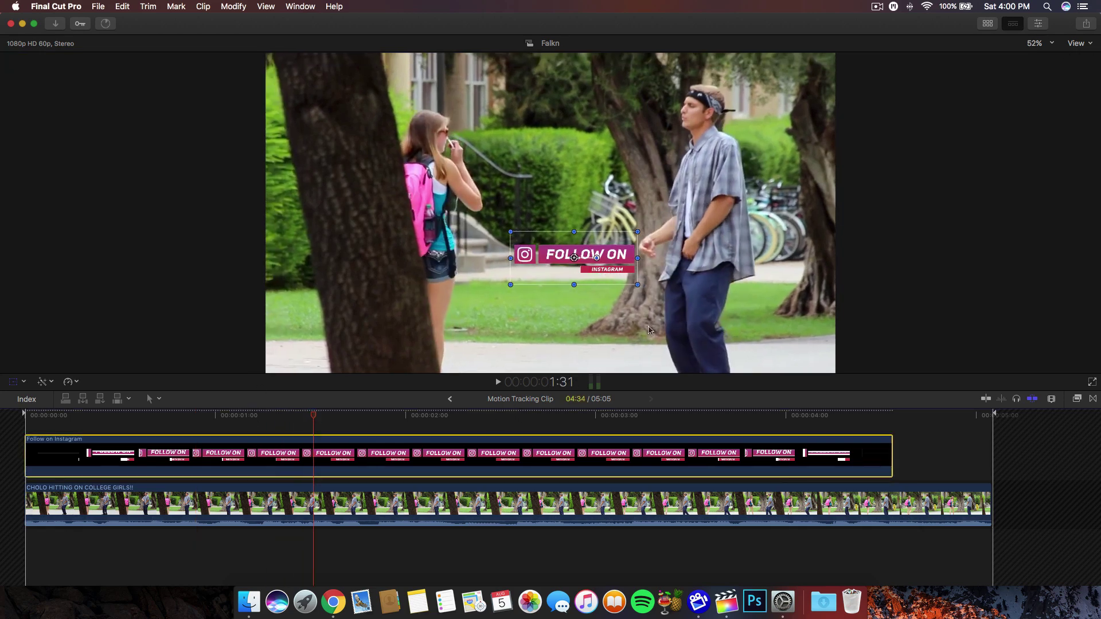
pyautogui.moveTo(588, 261); pyautogui.dragTo(601, 293)
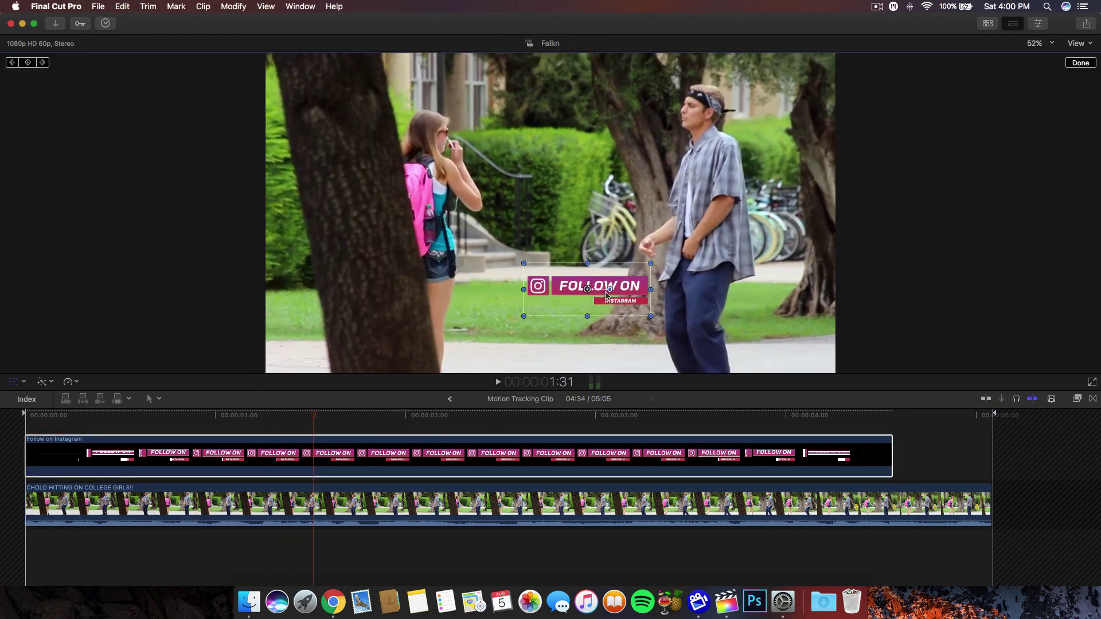
# Return to the beginning of the timeline and add a Transform keyframe to the Follow on Instagram clip
pyautogui.moveTo(301, 414); pyautogui.dragTo(240, 415)
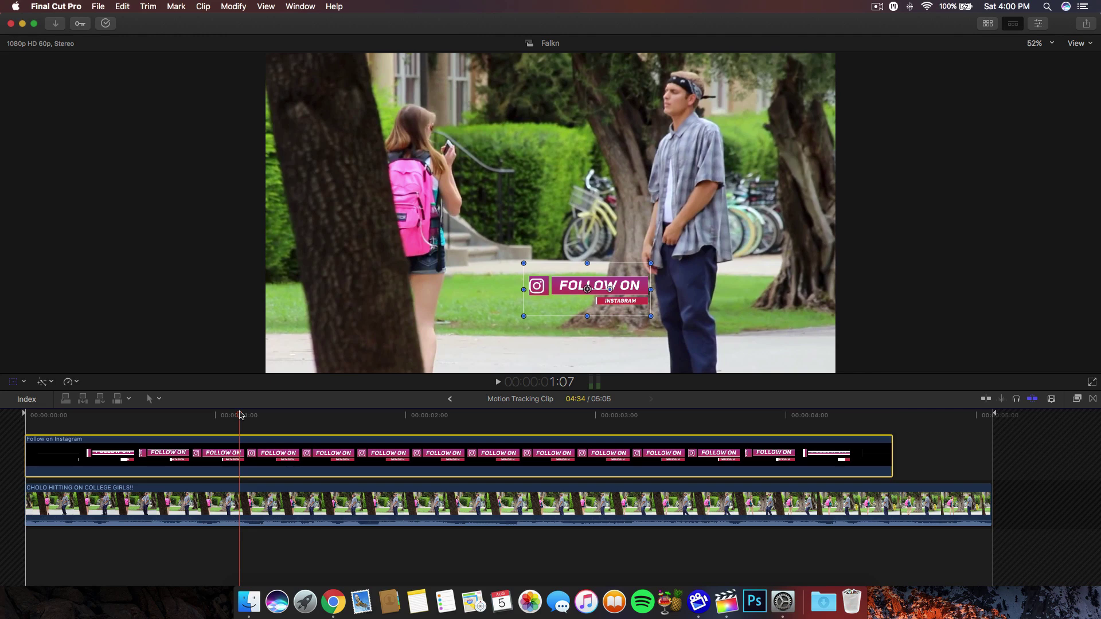
pyautogui.moveTo(241, 416); pyautogui.dragTo(26, 420)
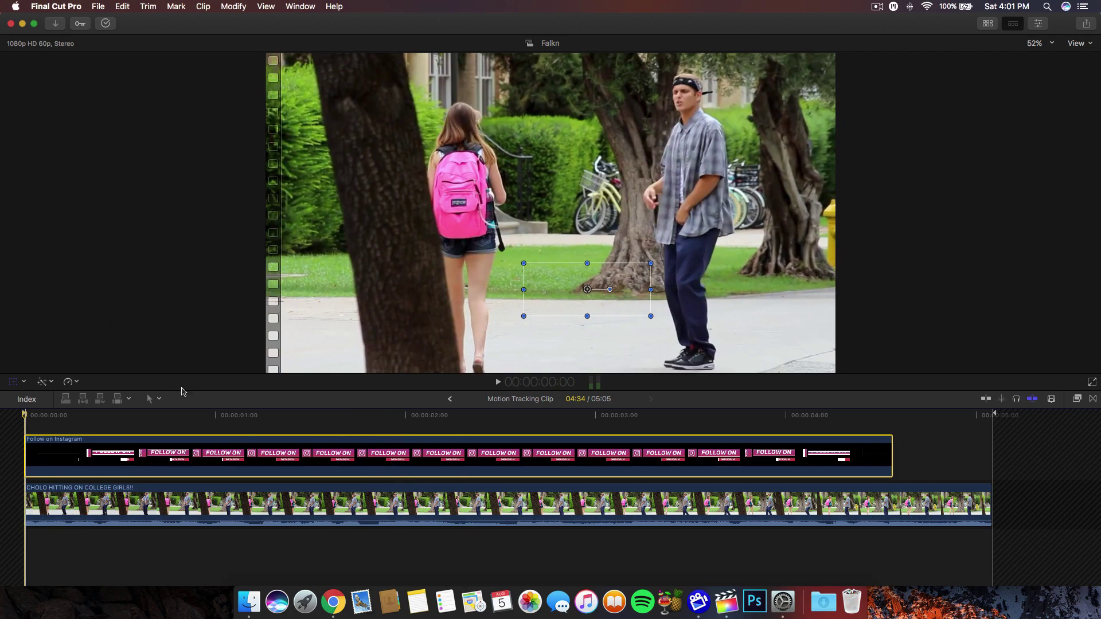
pyautogui.moveTo(147, 415); pyautogui.dragTo(24, 418)
pyautogui.click(22, 382)
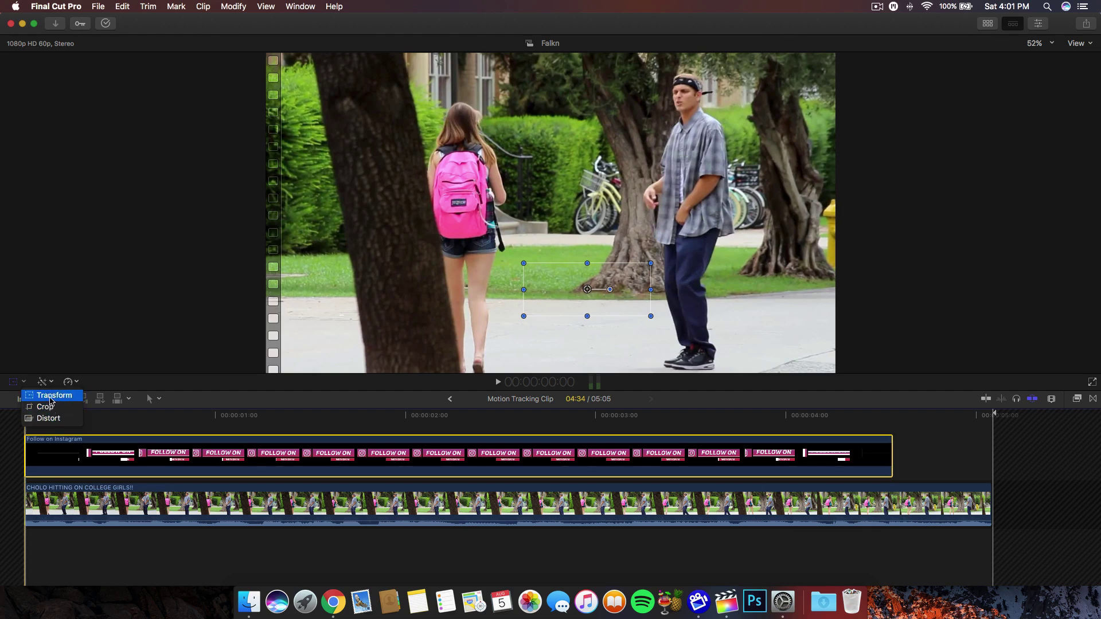
pyautogui.click(50, 397)
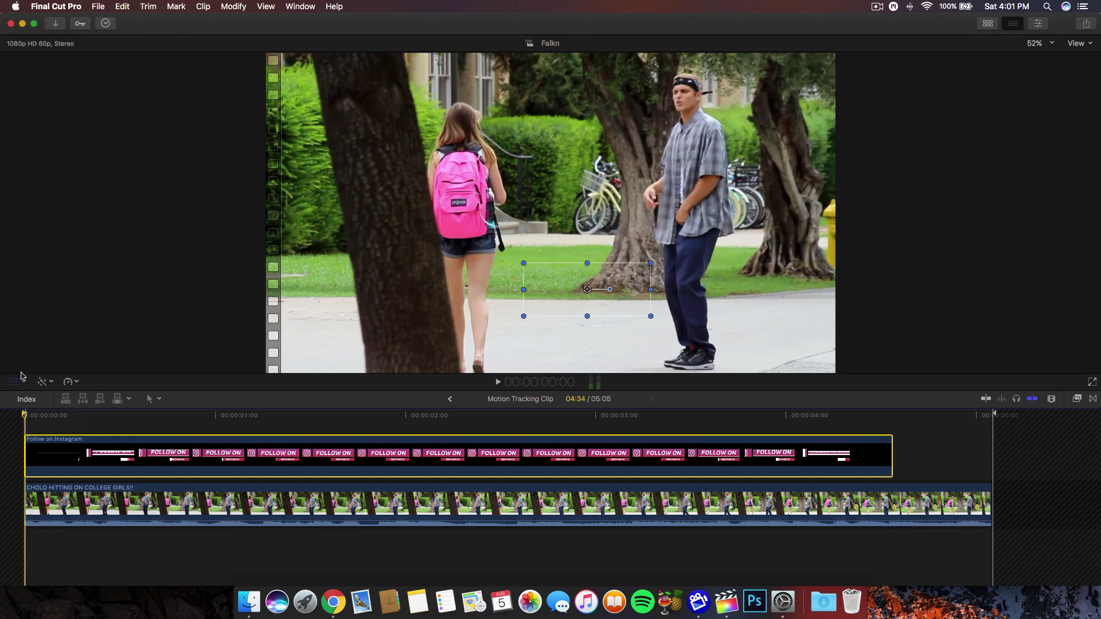
pyautogui.click(14, 382)
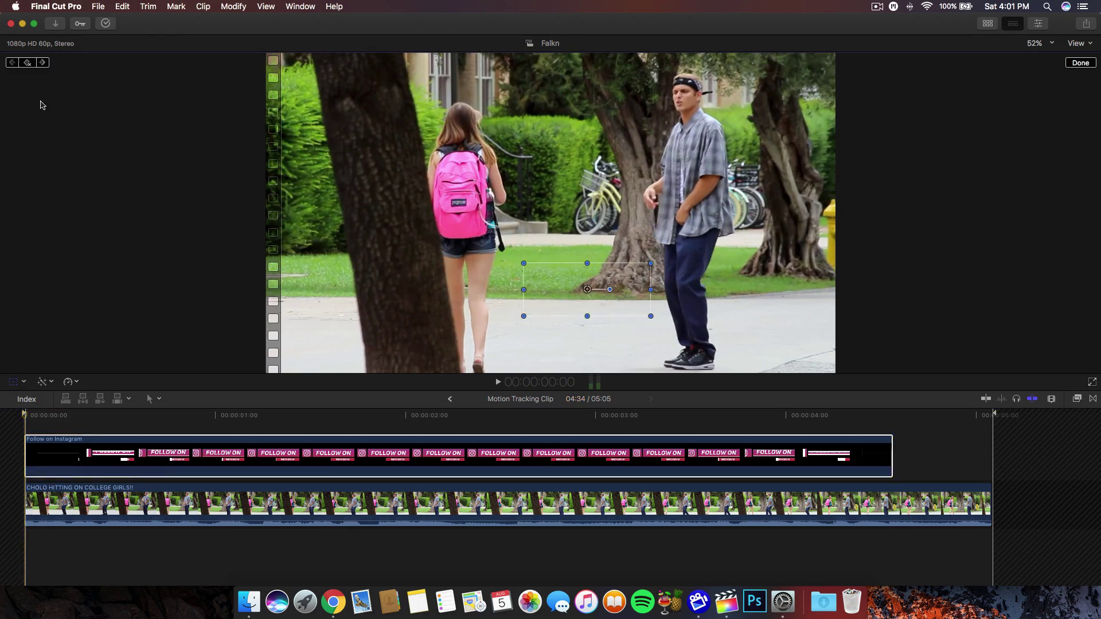
pyautogui.click(28, 62)
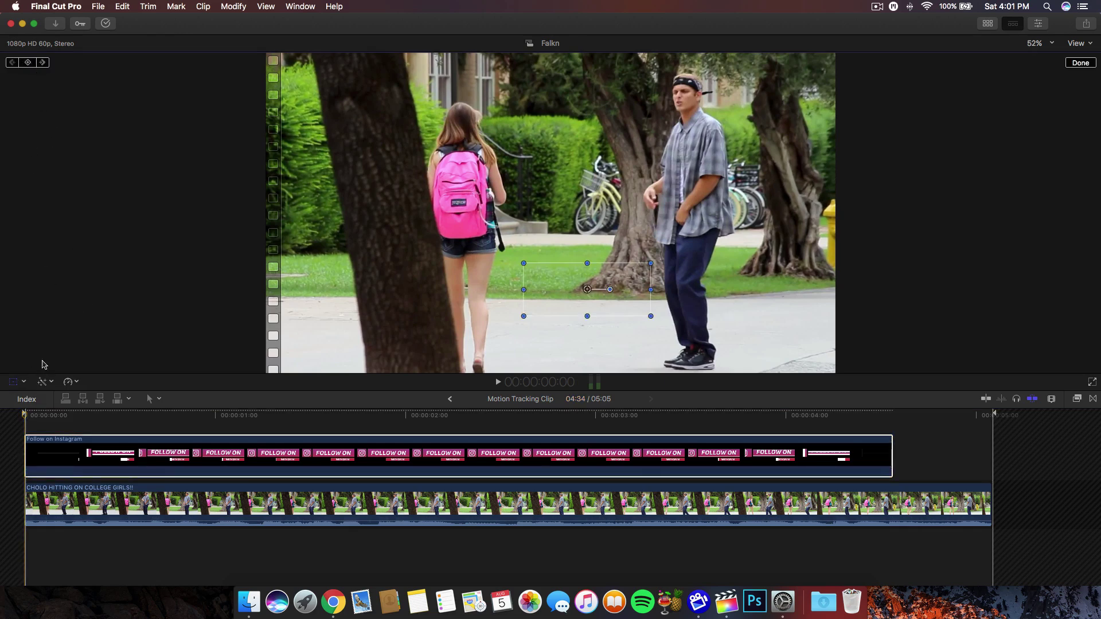
pyautogui.moveTo(31, 413); pyautogui.dragTo(9, 414)
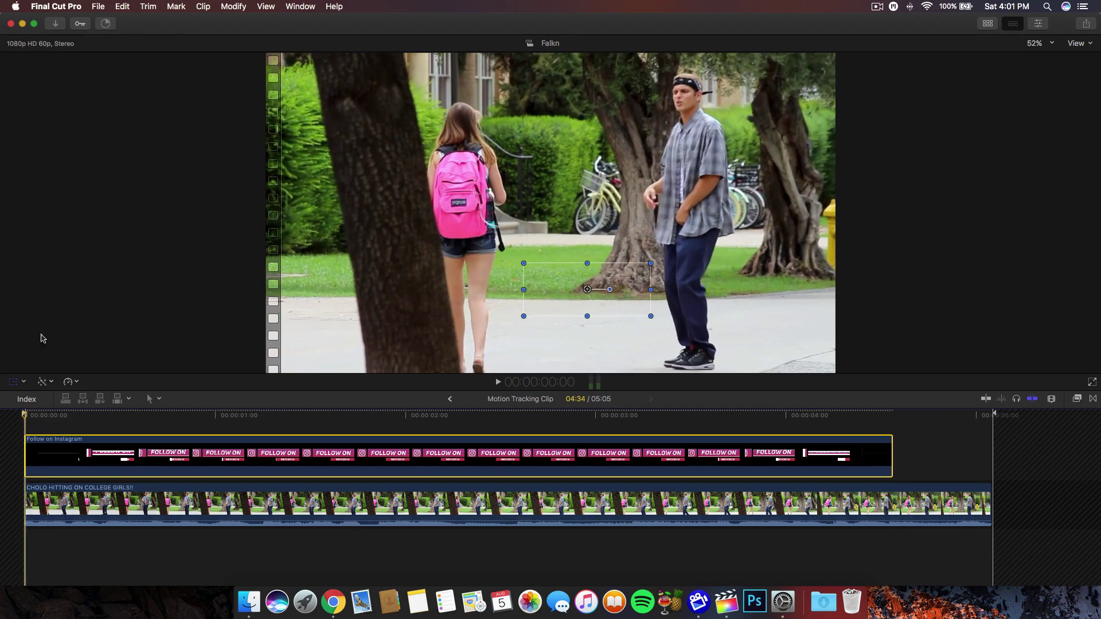
pyautogui.click(16, 383)
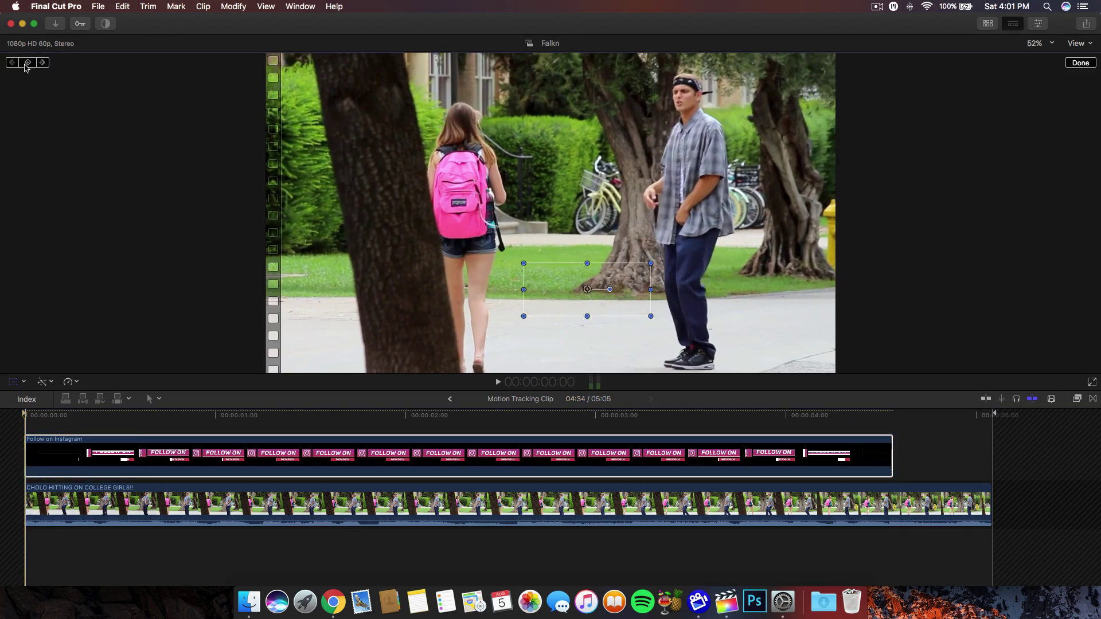
pyautogui.click(26, 65)
# Advance to frame 19 and shift the graphic slightly up and left to follow the tree's base
pyautogui.press('Right')
pyautogui.press('Right')
pyautogui.press('Right')
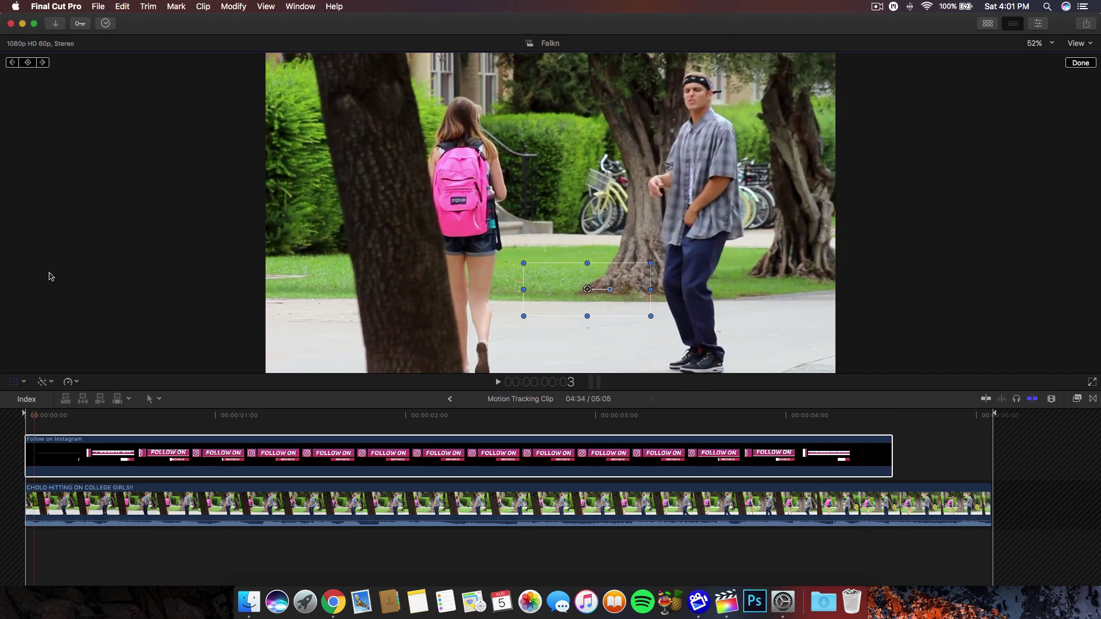
pyautogui.press('Right')
pyautogui.press('Right')
pyautogui.press('Right')
pyautogui.press('Right')
pyautogui.press('Right')
pyautogui.press('Right')
pyautogui.press('Right')
pyautogui.press('Right')
pyautogui.press('Right')
pyautogui.press('Right')
pyautogui.press('Right')
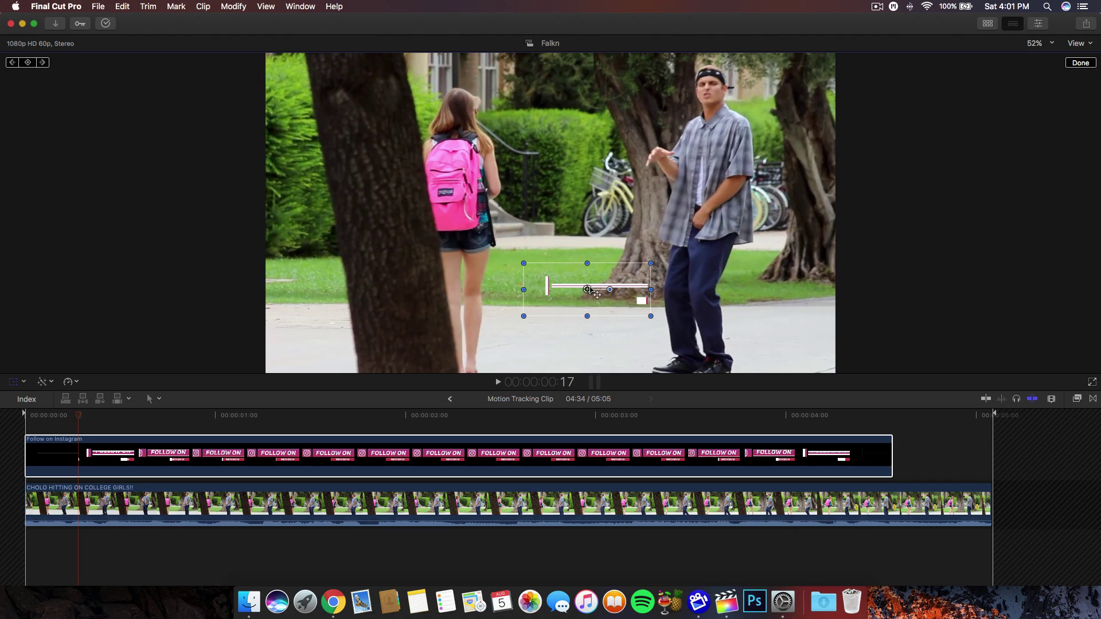
pyautogui.press('Right')
pyautogui.press('Right')
pyautogui.press('Right')
pyautogui.press('Right')
pyautogui.press('Right')
pyautogui.press('Right')
pyautogui.press('Right')
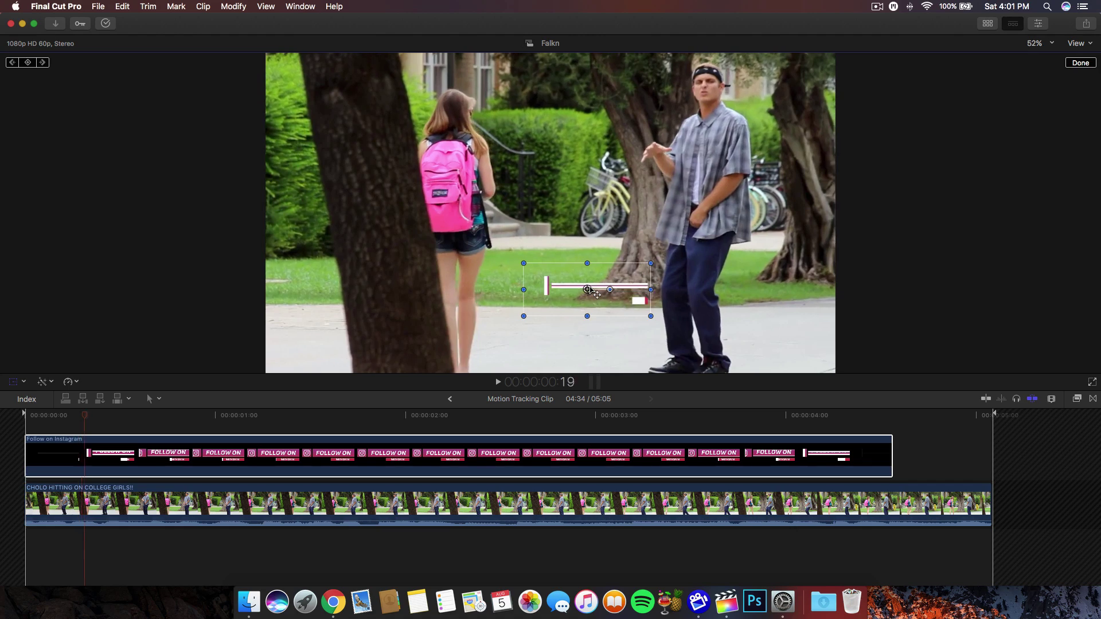
pyautogui.moveTo(587, 288); pyautogui.dragTo(581, 280)
# Advance frame by frame to about 1:28, repositioning the graphic so it keeps following the tree's base
pyautogui.press('Right')
pyautogui.press('Right')
pyautogui.press('Right')
pyautogui.press('Right')
pyautogui.press('Right')
pyautogui.press('Right')
pyautogui.press('Right')
pyautogui.press('Right')
pyautogui.press('Right')
pyautogui.press('Right')
pyautogui.press('Right')
pyautogui.press('Right')
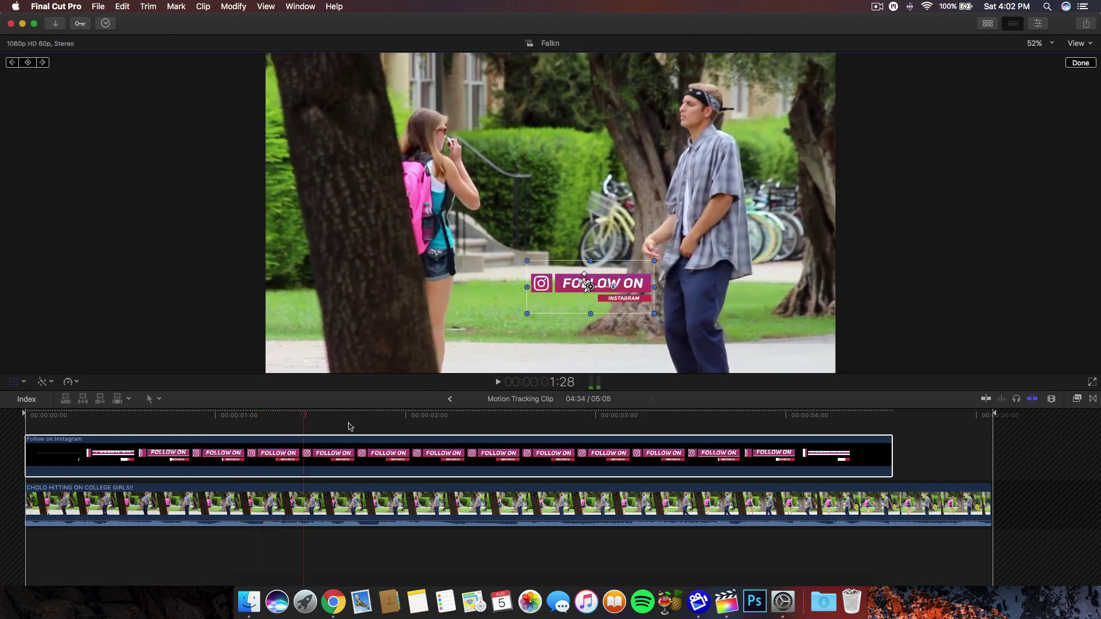
pyautogui.moveTo(627, 287); pyautogui.dragTo(664, 294)
# Continue tracking to 2:48, nudging the graphic right and slightly up to match the tree's base
pyautogui.press('Right')
pyautogui.press('Right')
pyautogui.press('Right')
pyautogui.press('Right')
pyautogui.press('Right')
pyautogui.press('Right')
pyautogui.press('Right')
pyautogui.press('Right')
pyautogui.press('Right')
pyautogui.press('Right')
pyautogui.press('Right')
pyautogui.press('Right')
pyautogui.press('Right')
pyautogui.press('Right')
pyautogui.press('Right')
pyautogui.press('Right')
pyautogui.press('Right')
pyautogui.press('Right')
pyautogui.press('Right')
pyautogui.press('Right')
pyautogui.press('Right')
pyautogui.press('Right')
pyautogui.press('Right')
pyautogui.press('Right')
pyautogui.press('Right')
pyautogui.press('Right')
pyautogui.press('Right')
pyautogui.press('Right')
pyautogui.press('Right')
pyautogui.press('Right')
pyautogui.press('Right')
pyautogui.press('Right')
pyautogui.press('Right')
pyautogui.press('Right')
pyautogui.press('Right')
pyautogui.press('Right')
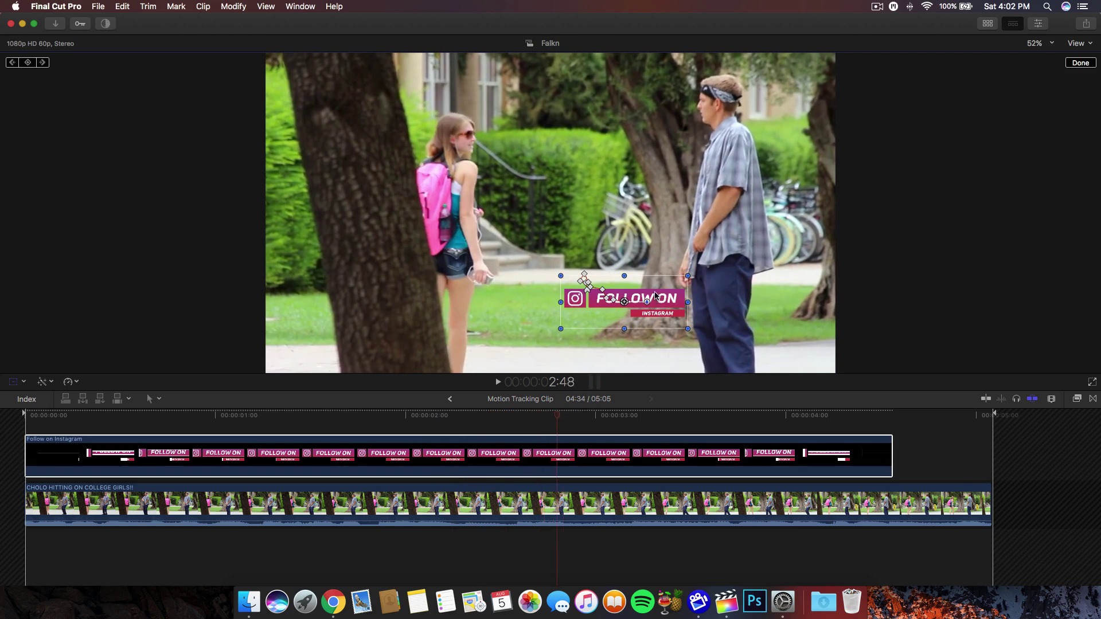
pyautogui.moveTo(657, 296); pyautogui.dragTo(669, 288)
# Continue the graphic's tracking keyframes past 3:34 toward the end of the Follow on Instagram clip
pyautogui.press('Right')
pyautogui.press('Right')
pyautogui.press('Right')
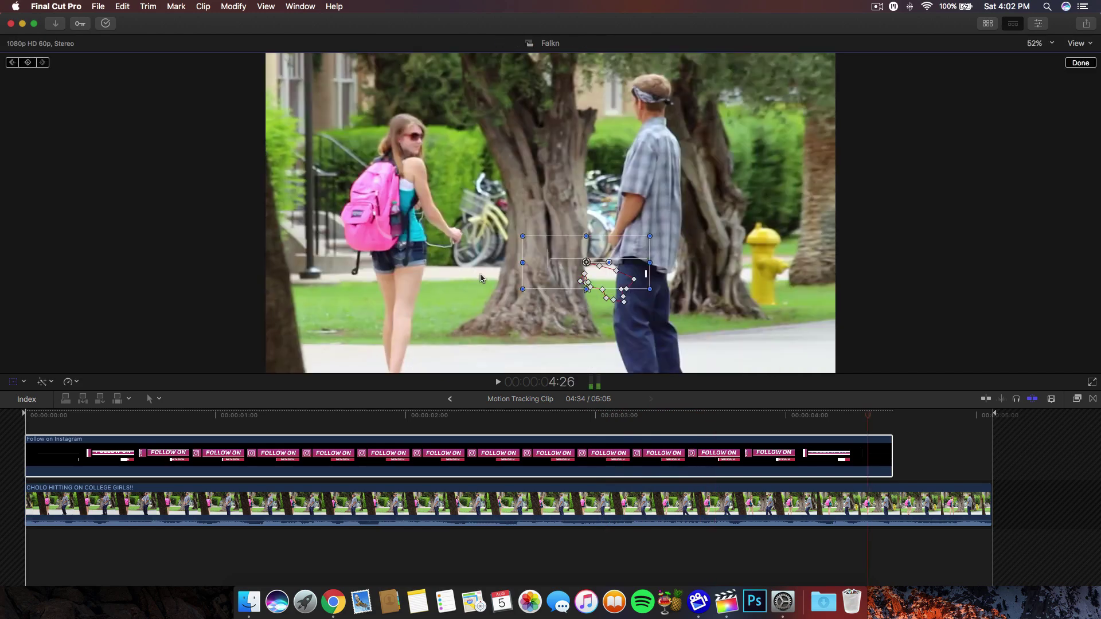
pyautogui.press('Right')
pyautogui.press('Right')
pyautogui.press('Right')
pyautogui.press('Right')
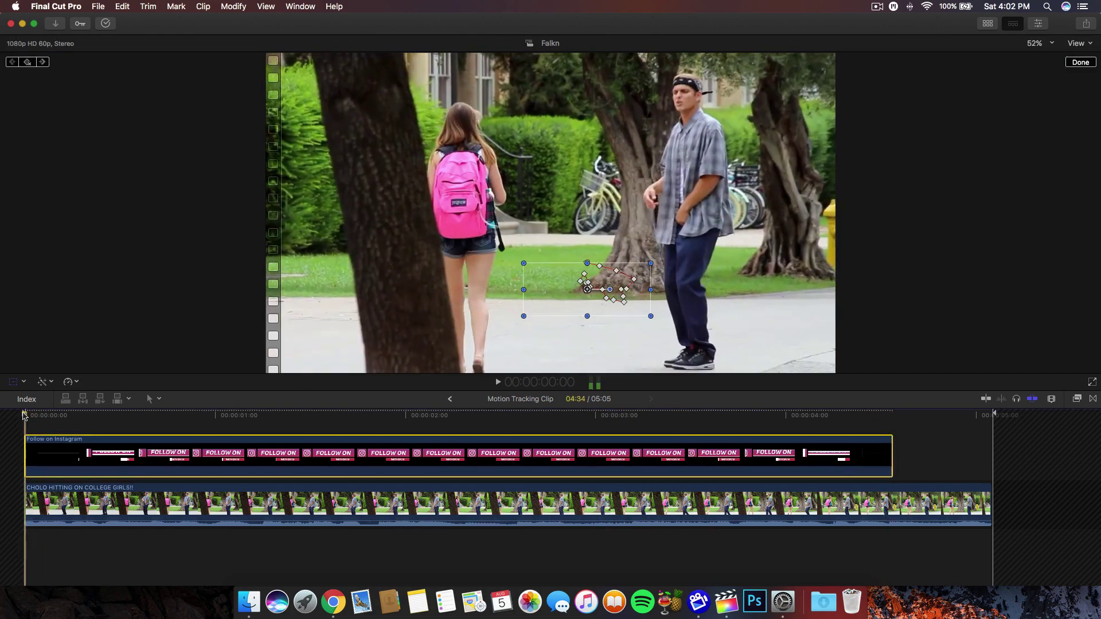
# Play back the tracked graphic from the beginning and recheck its alignment with the tree at several points
pyautogui.click(24, 413)
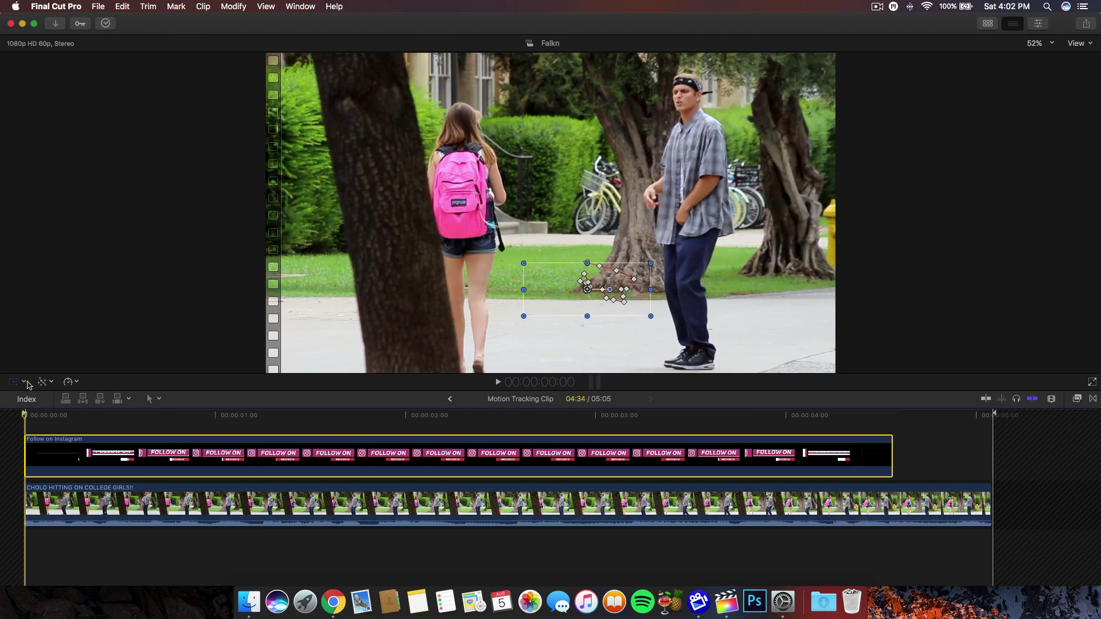
pyautogui.press('space')
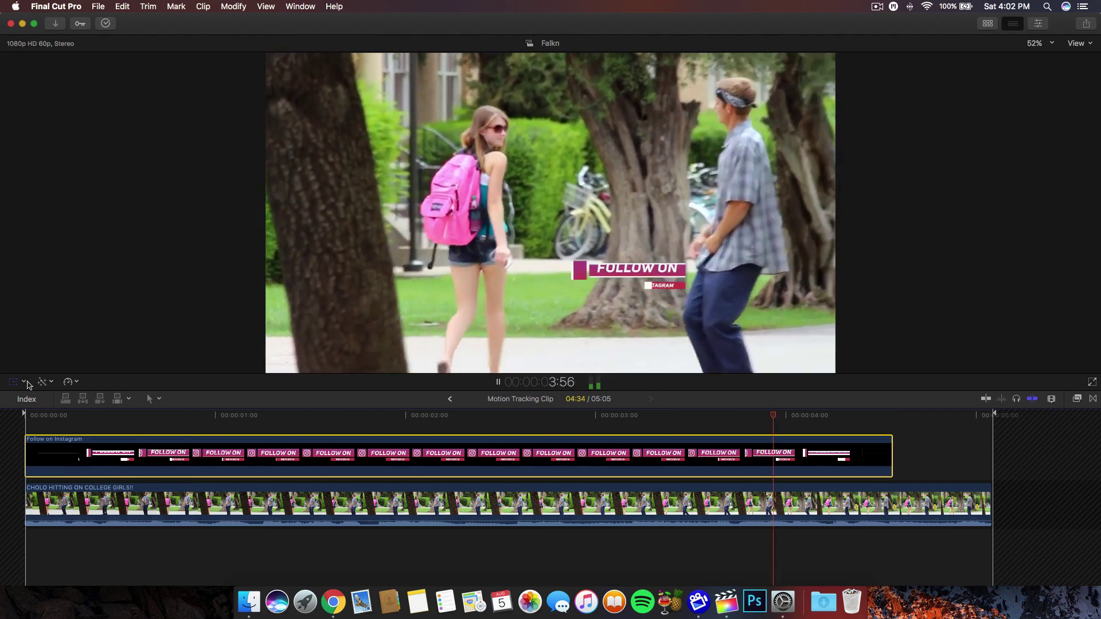
pyautogui.press('space')
pyautogui.click(86, 416)
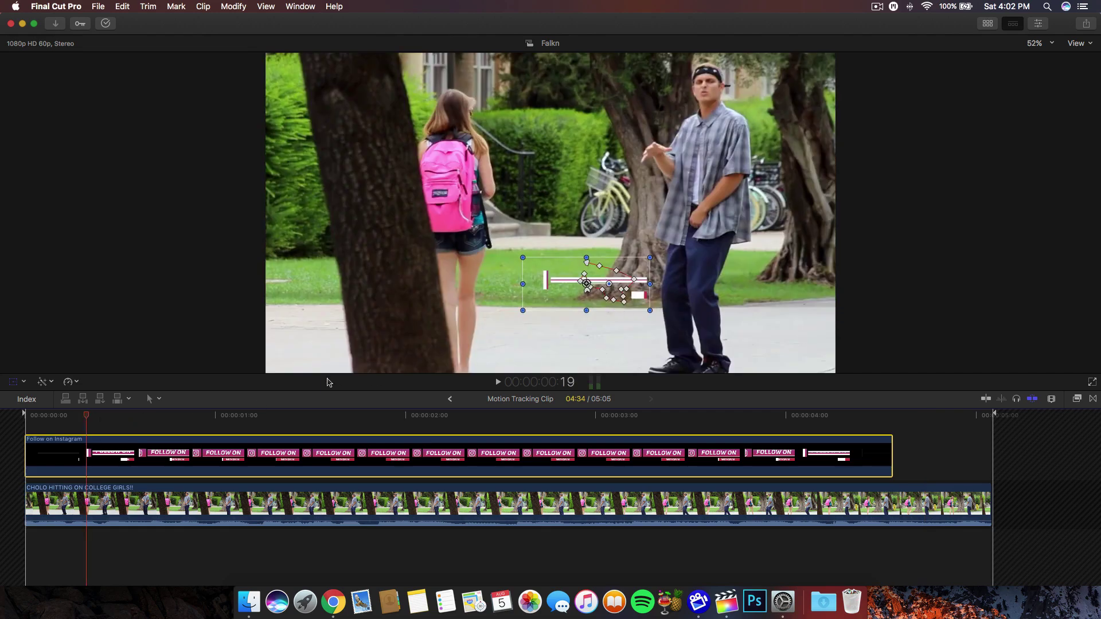
pyautogui.click(207, 417)
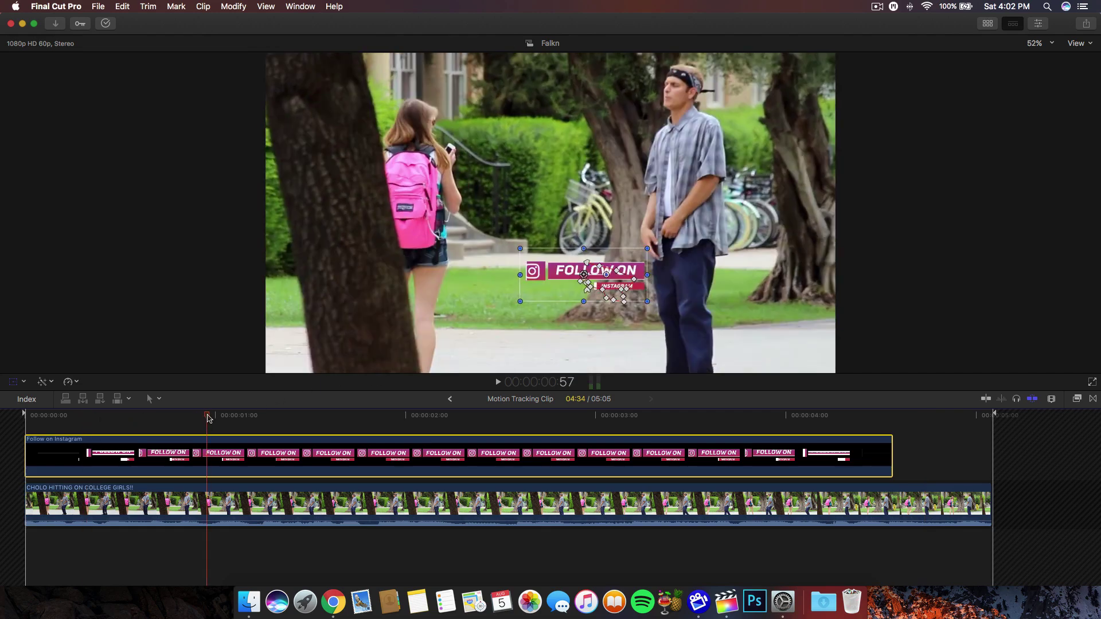
pyautogui.press('space')
pyautogui.press('space')
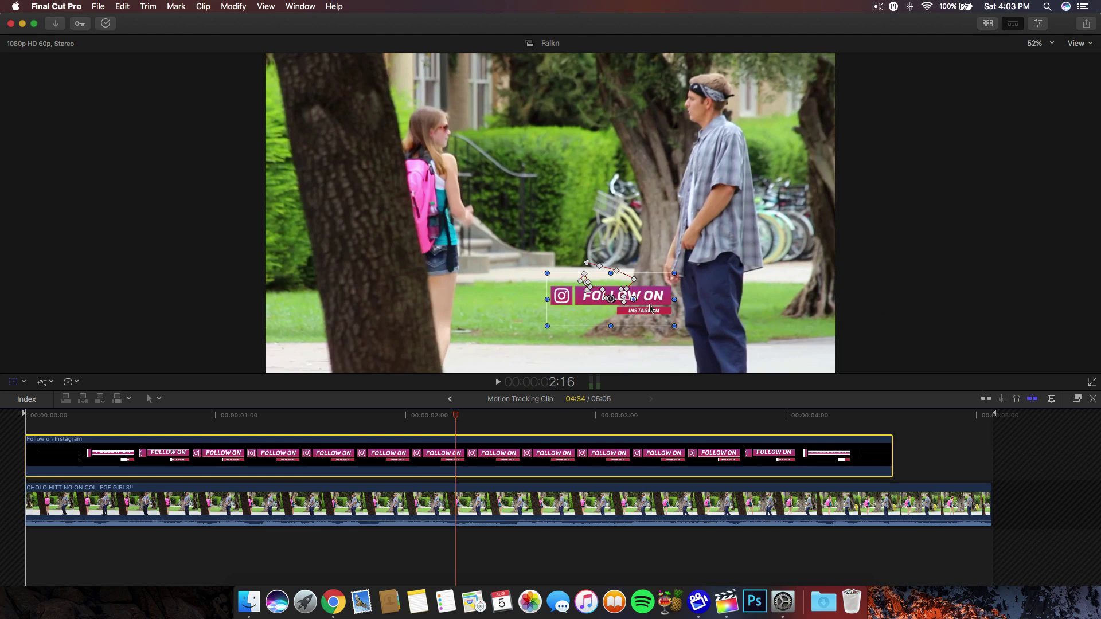
# Replay and scrub several sections of the clip to review how the graphic follows the tree's base, ending back at the first frame
pyautogui.press('space')
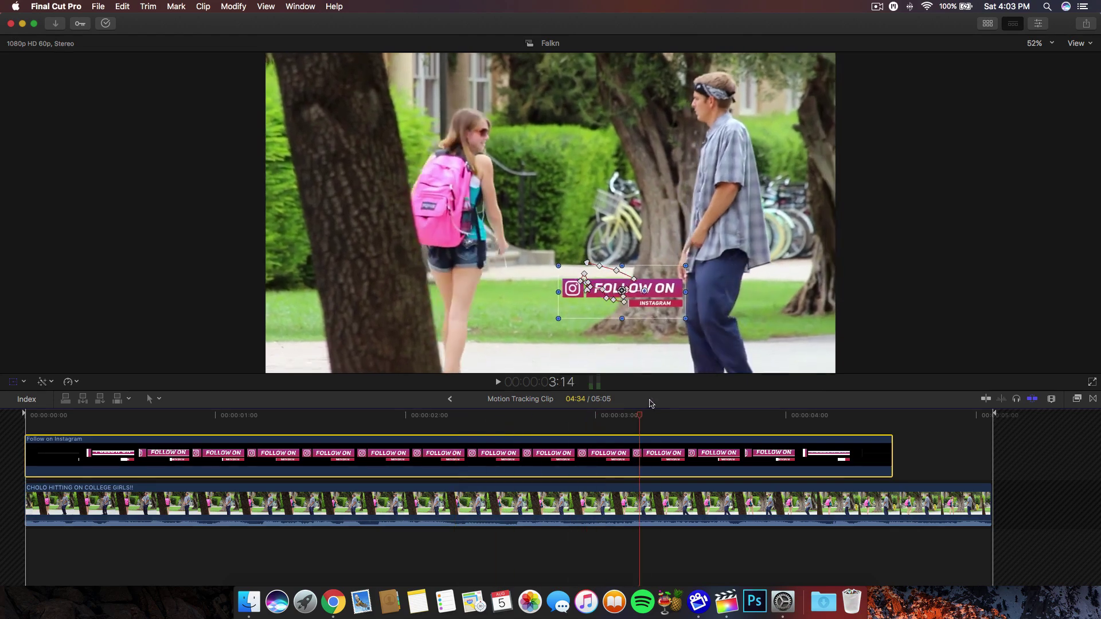
pyautogui.click(301, 417)
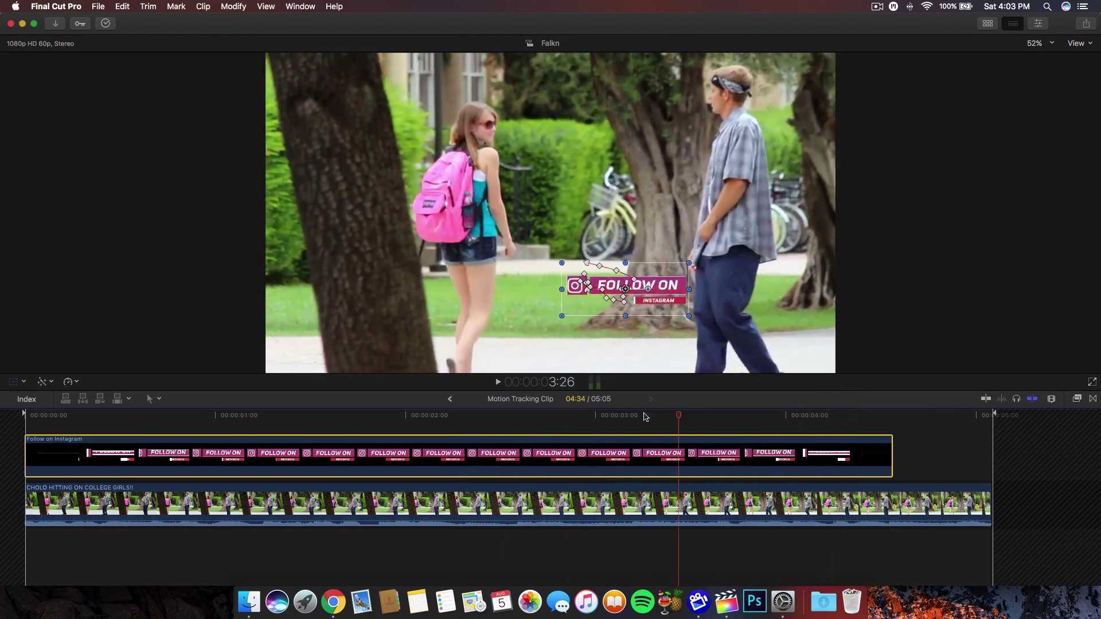
pyautogui.moveTo(303, 428); pyautogui.dragTo(92, 417)
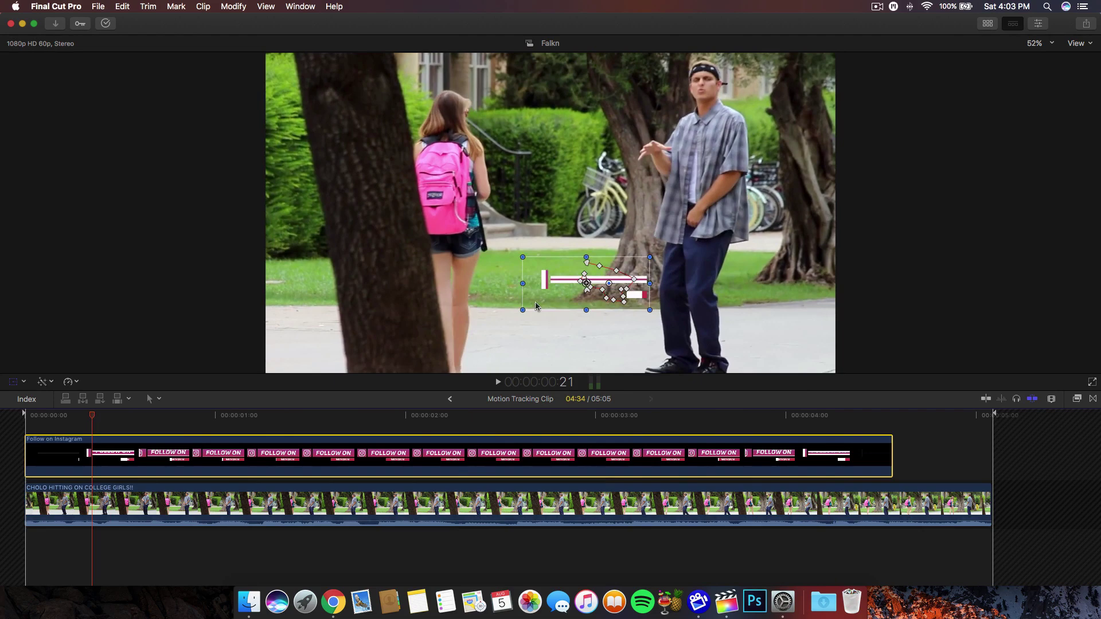
pyautogui.press('l')
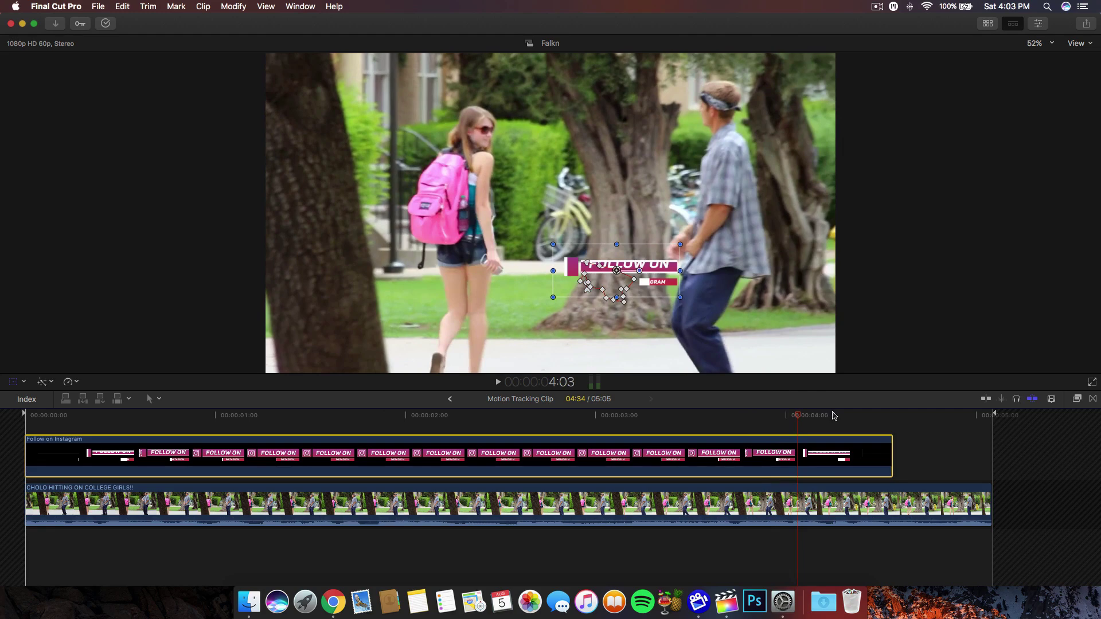
pyautogui.moveTo(834, 416); pyautogui.dragTo(214, 429)
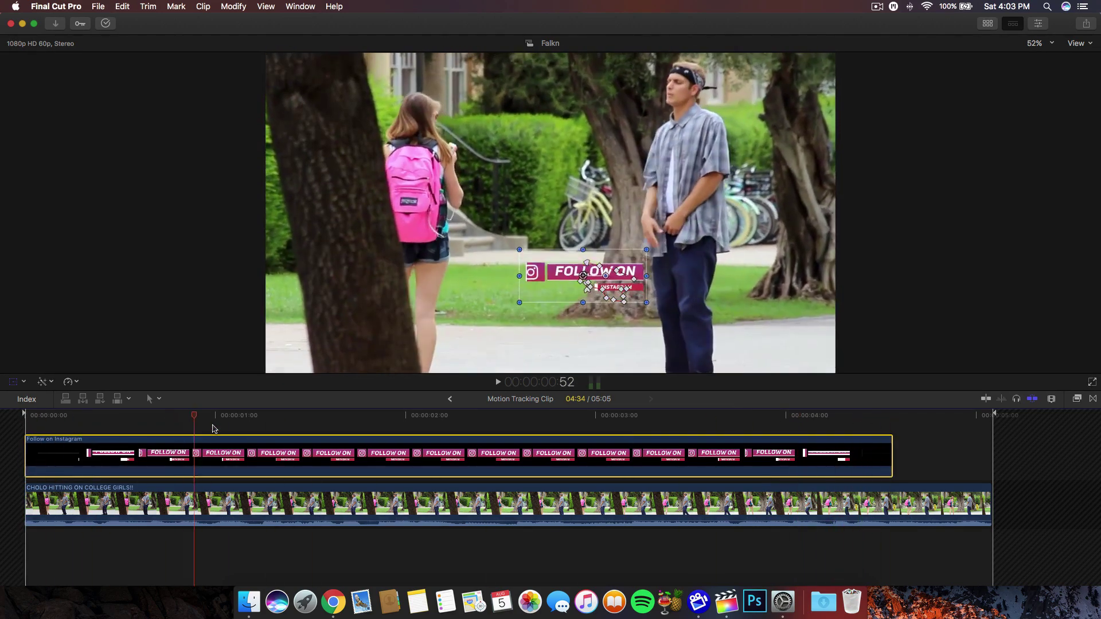
pyautogui.press('space')
pyautogui.press('space')
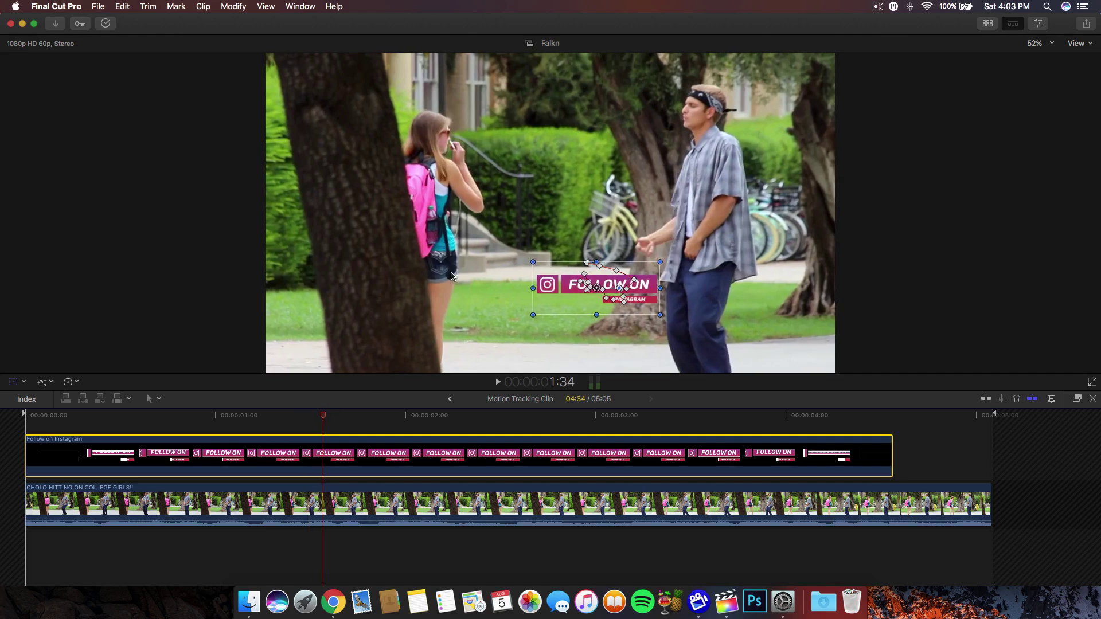
pyautogui.moveTo(322, 414); pyautogui.dragTo(355, 453)
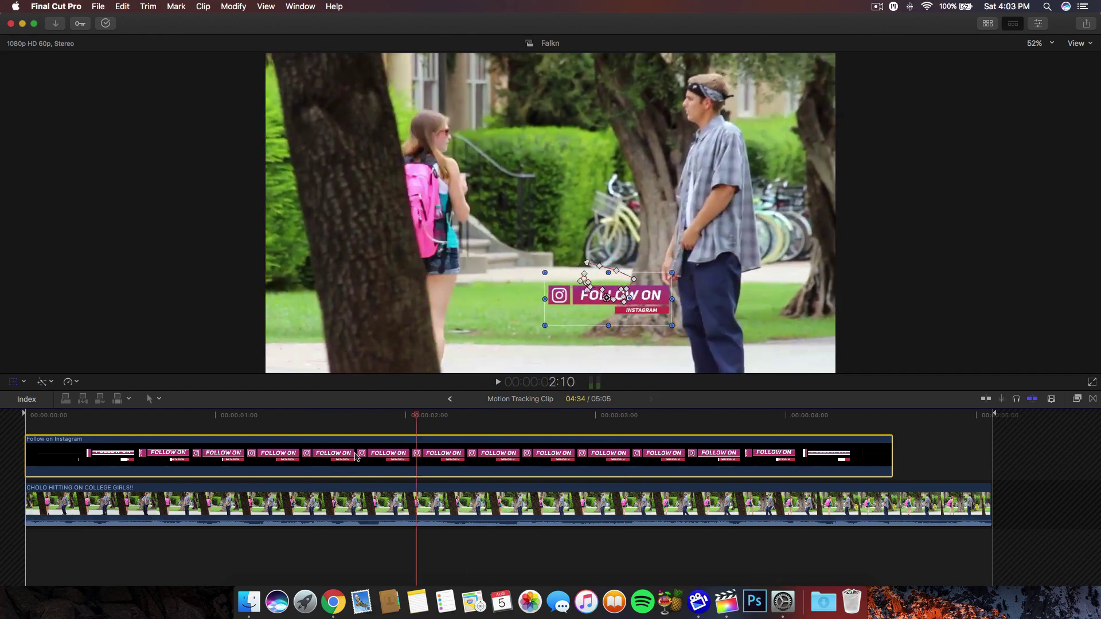
pyautogui.press('Home')
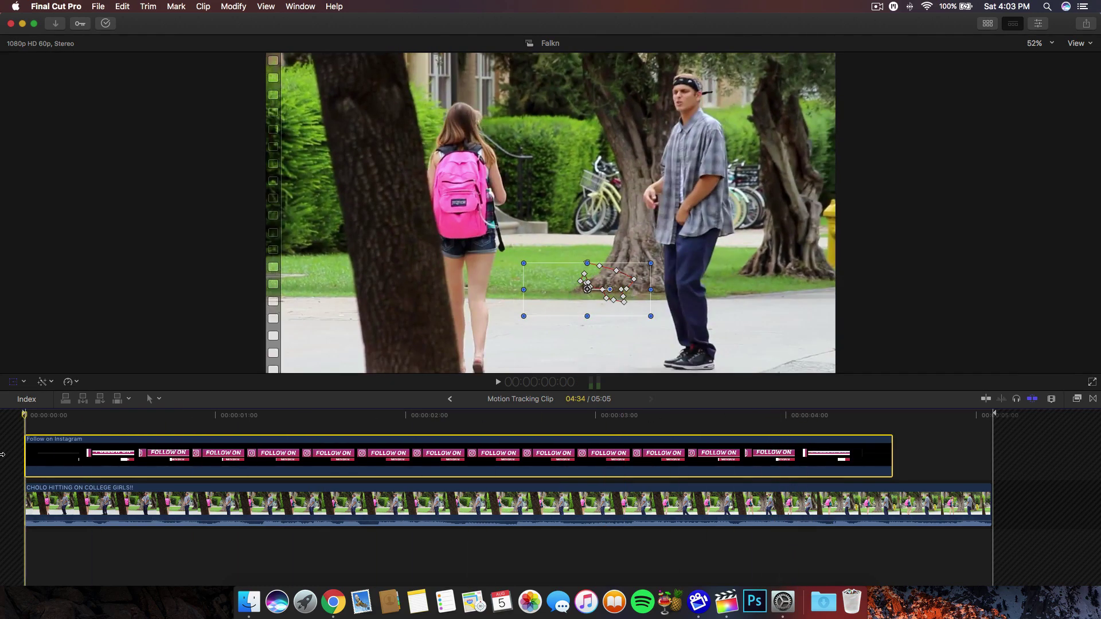